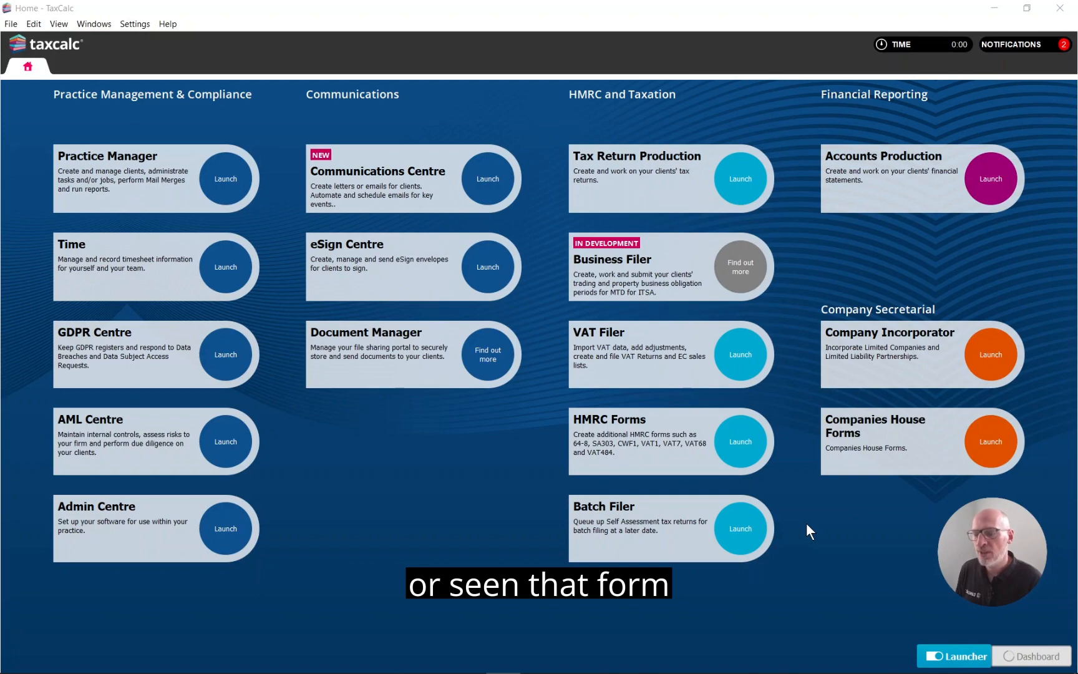
Step: Create a new tax return for Arlita Limited for 01/05/2021 to 30/04/2022, bringing forward the previous return's information and saving to the database
left_click(735, 185)
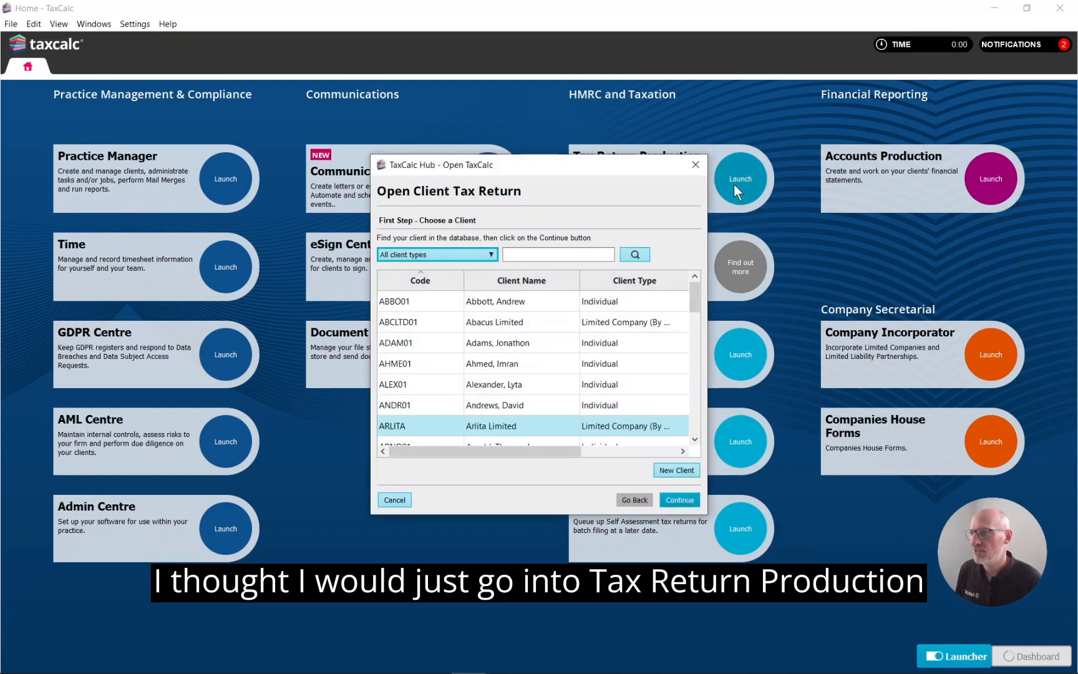
left_click(686, 500)
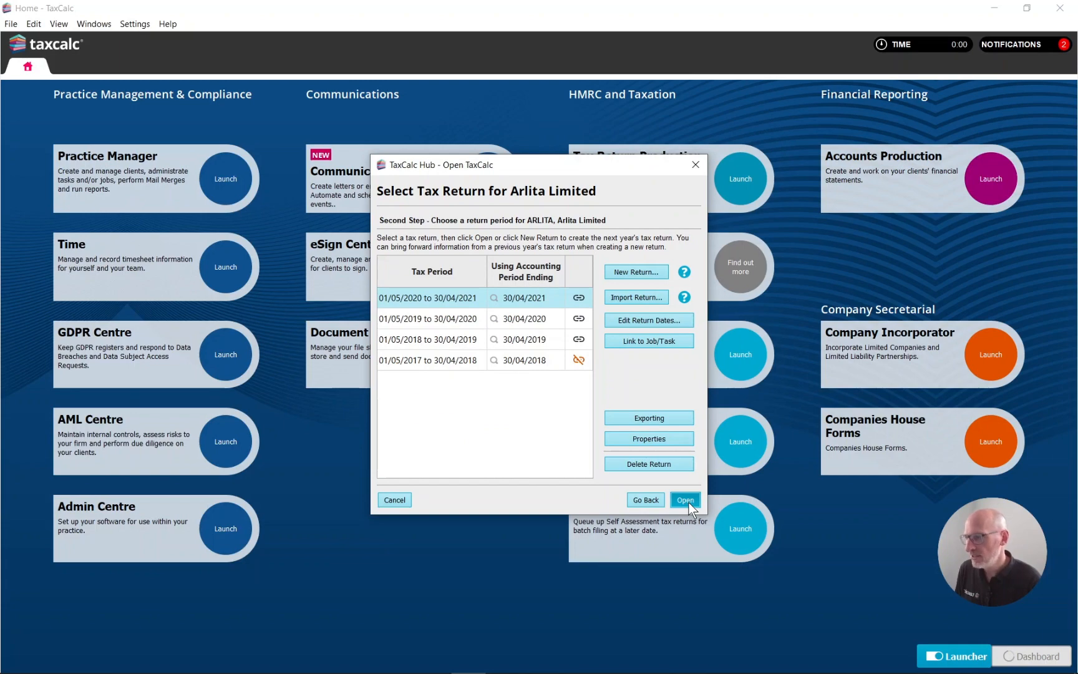
left_click(632, 272)
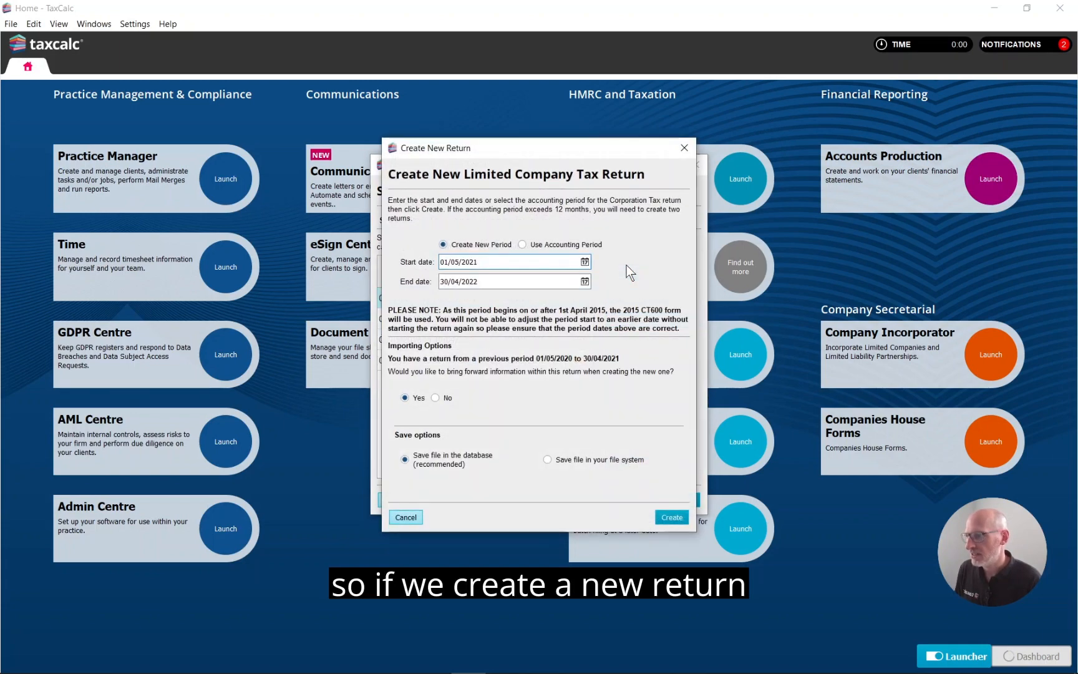
left_click(679, 515)
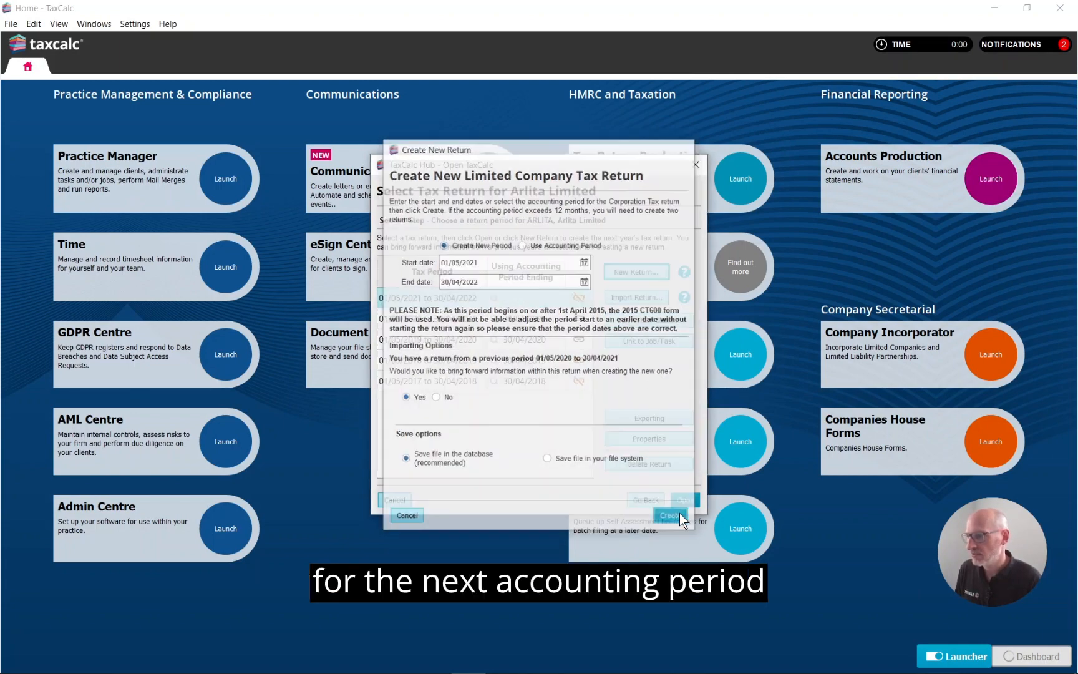
Step: Link the new return to the accounting period 01/05/2021 to 30/04/2022
left_click(531, 301)
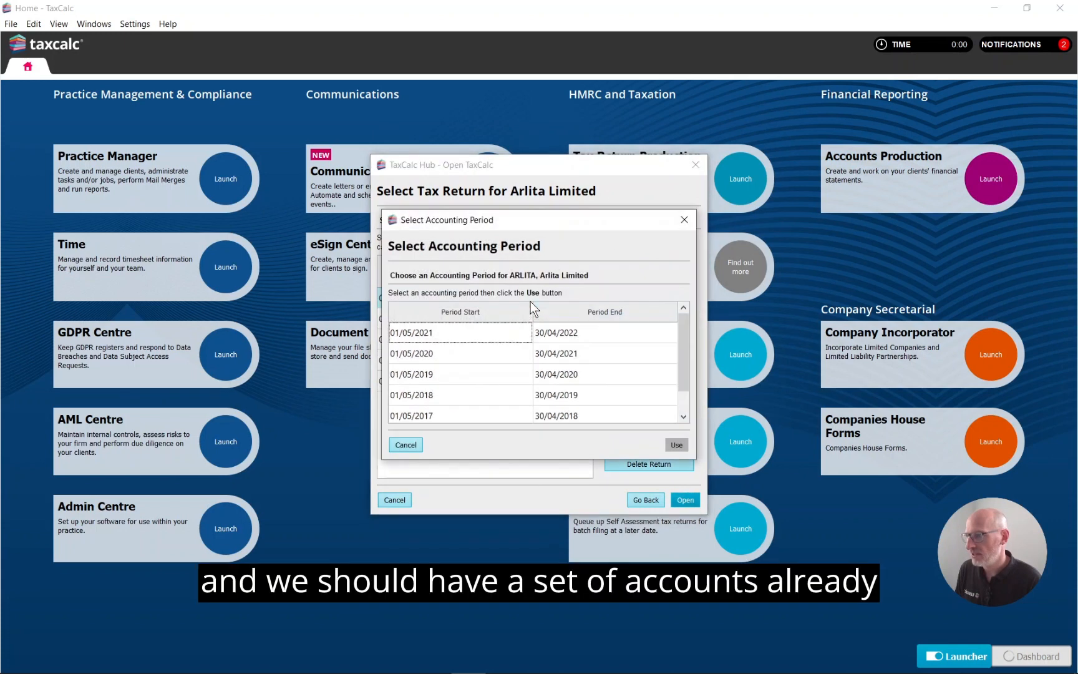
left_click(561, 327)
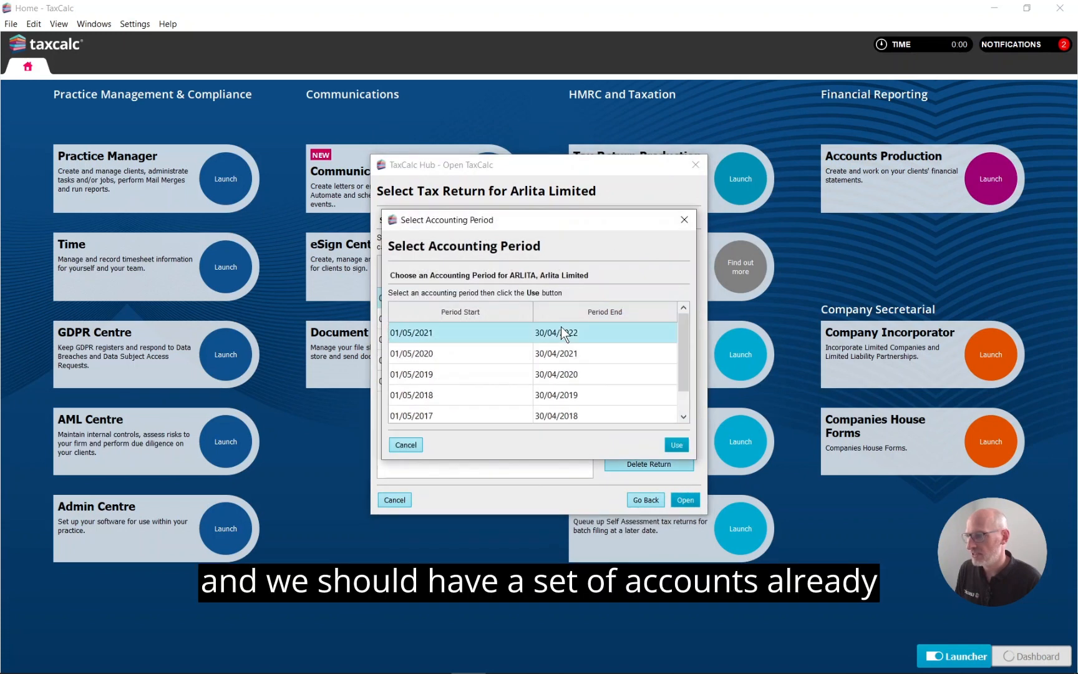
left_click(674, 444)
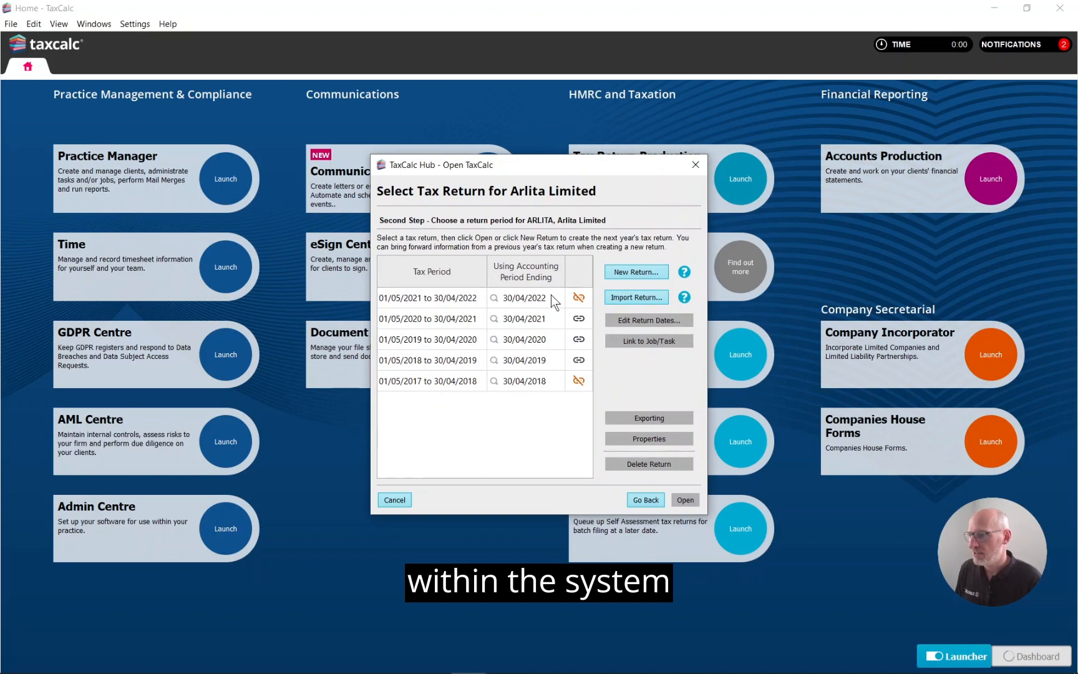
left_click(551, 297)
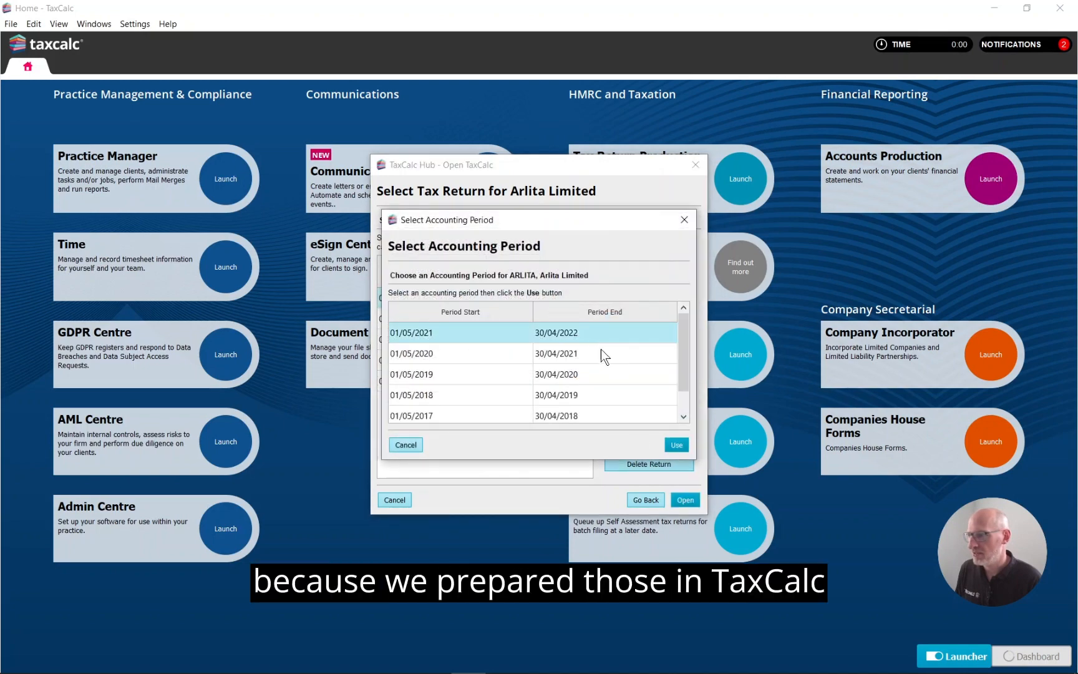
left_click(679, 445)
Step: Open the 01/05/2021 to 30/04/2022 return and import the accounts data into it
left_click(694, 499)
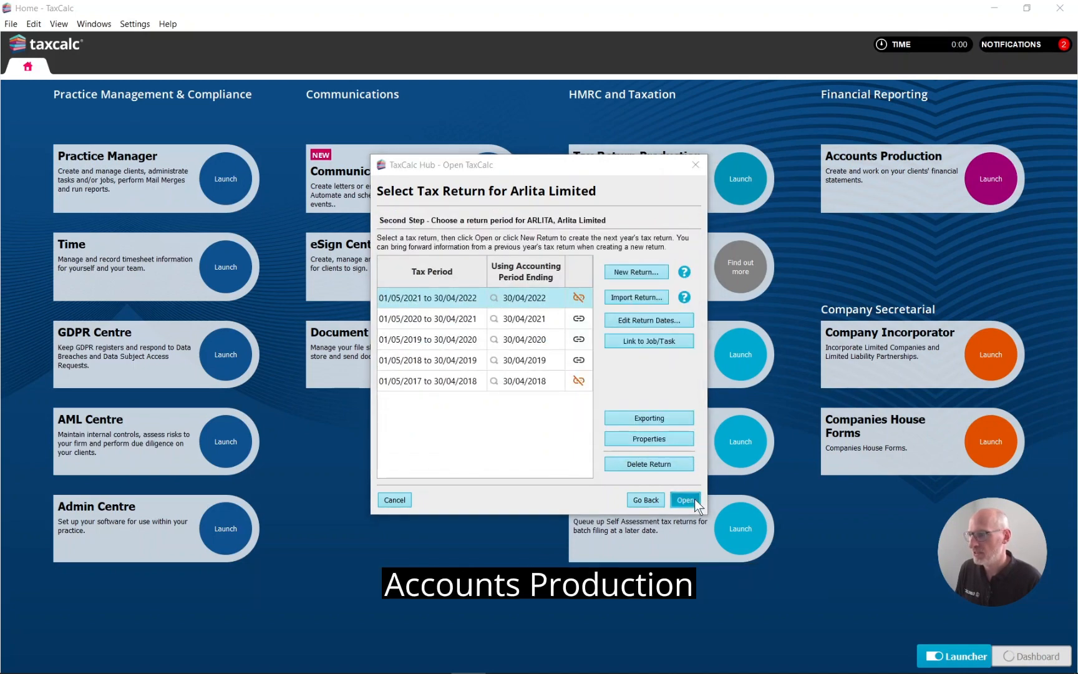
left_click(622, 341)
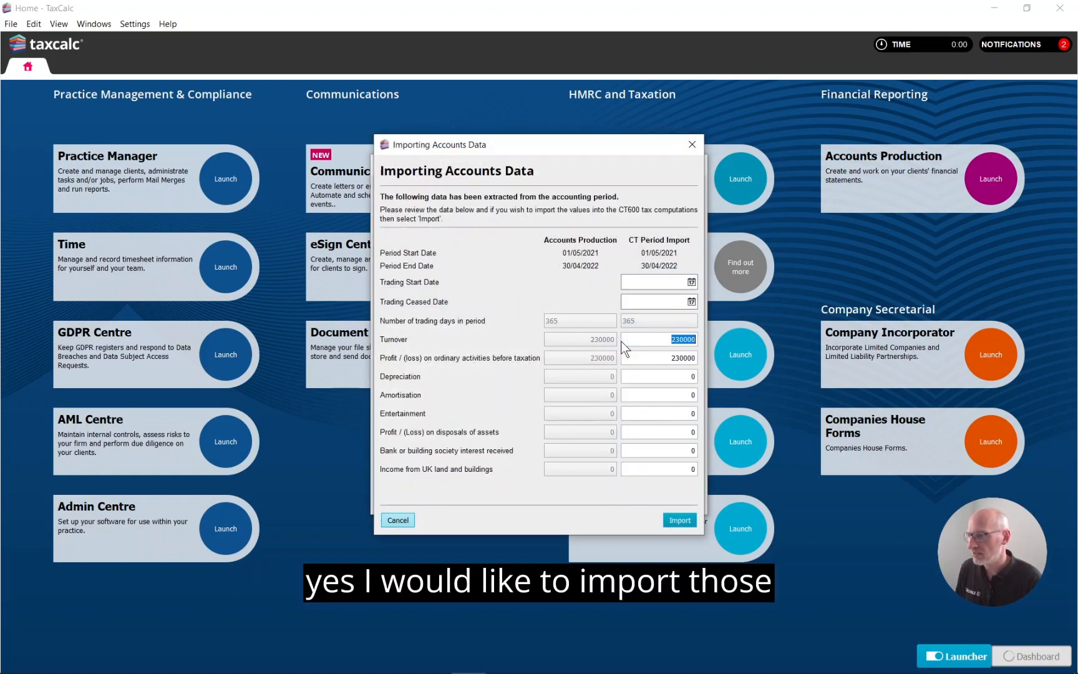
left_click(685, 520)
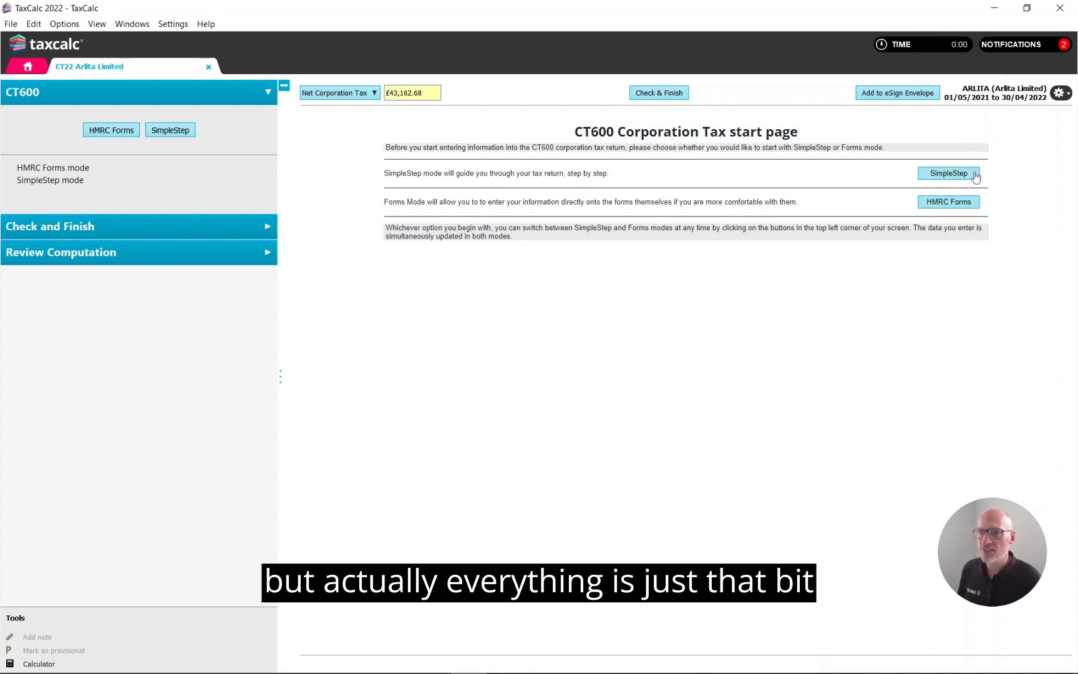
Step: Start the CT600 in SimpleStep mode and include the CT600M Freeports supplementary page
left_click(975, 175)
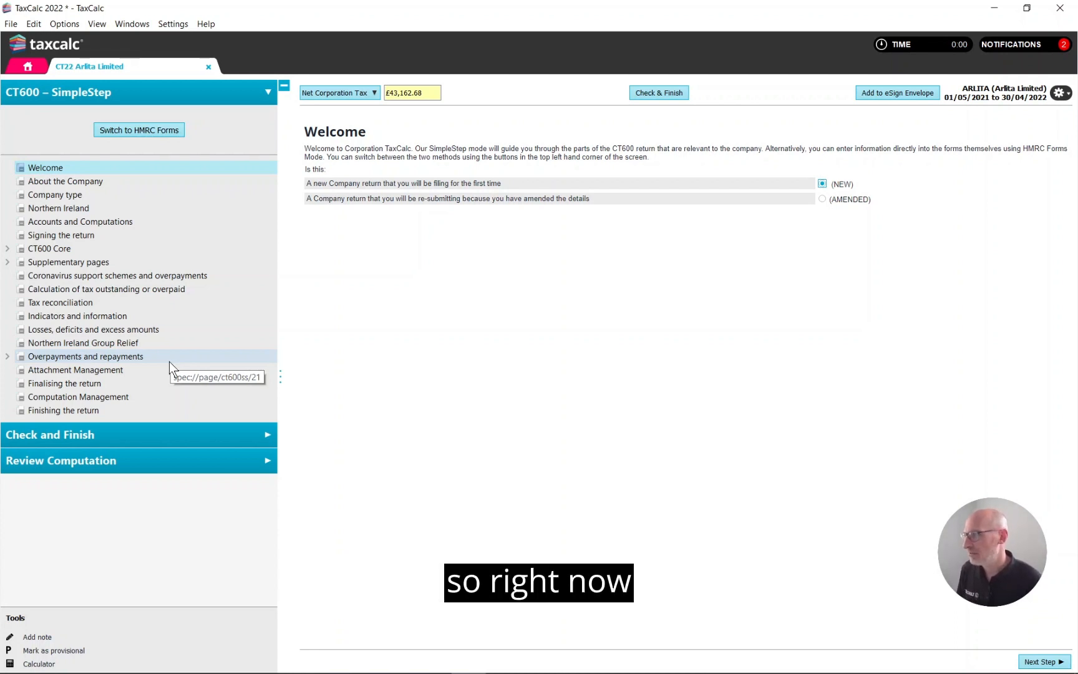
left_click(76, 182)
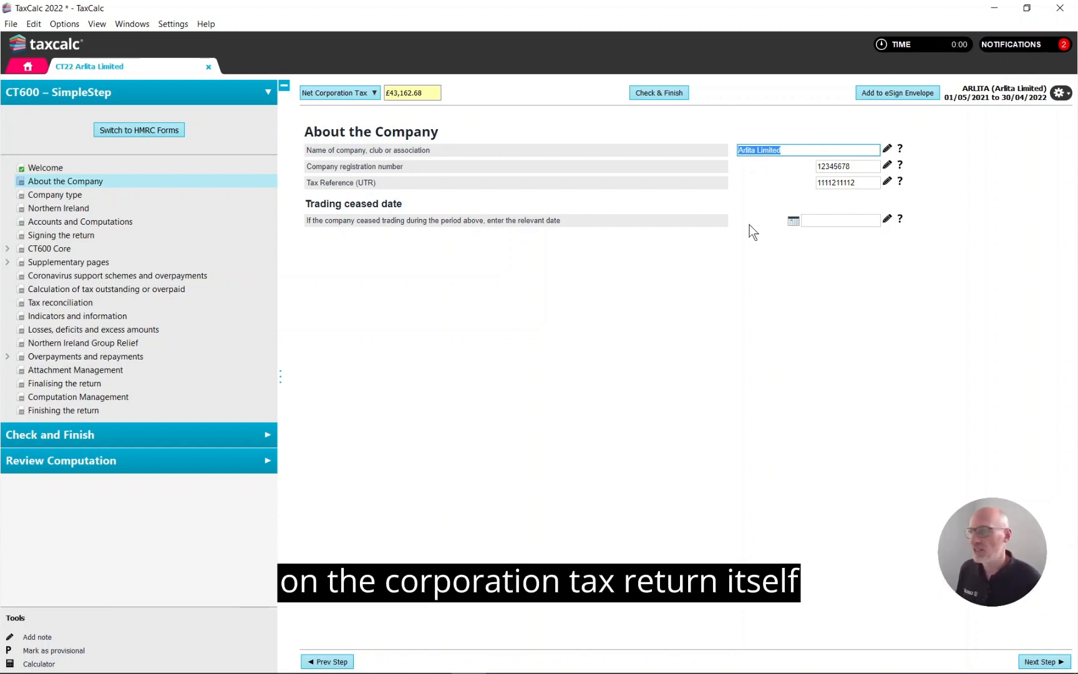
left_click(73, 262)
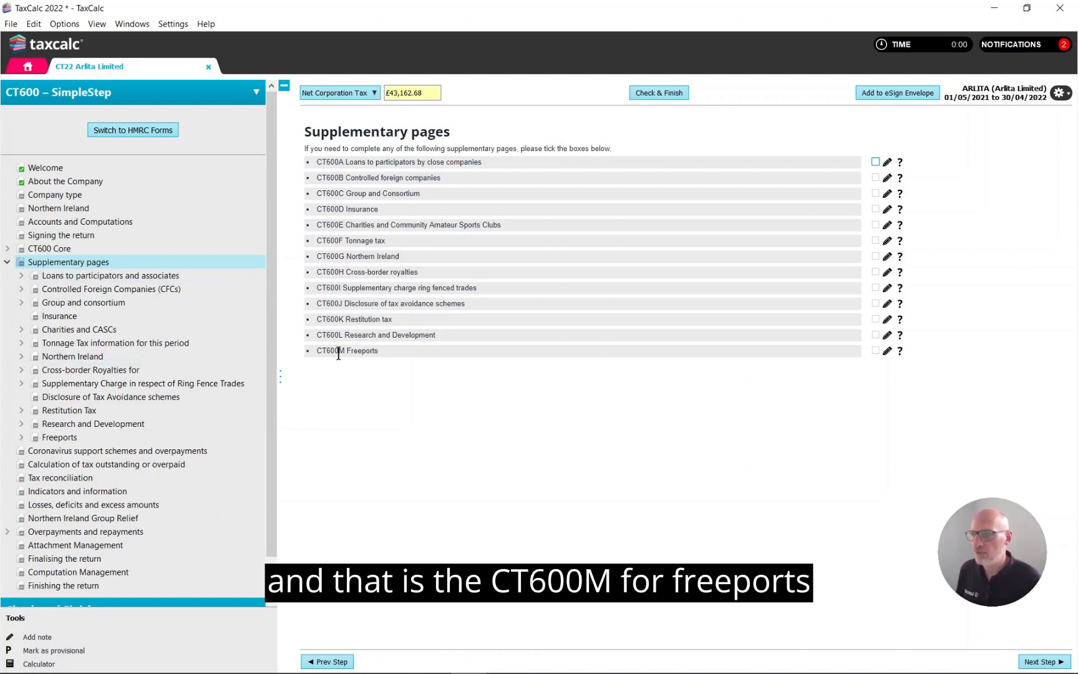
left_click(876, 350)
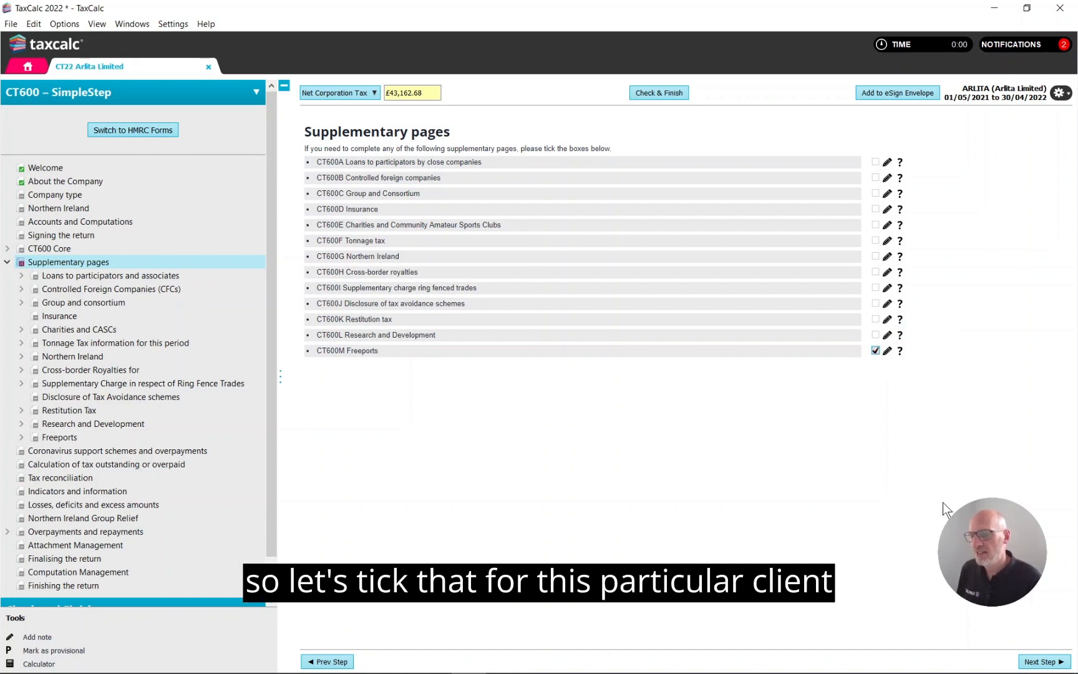
Step: From the Freeports section, add an asset described as P&M in the Capital Allowances Wizard, using the calculator
left_click(1039, 663)
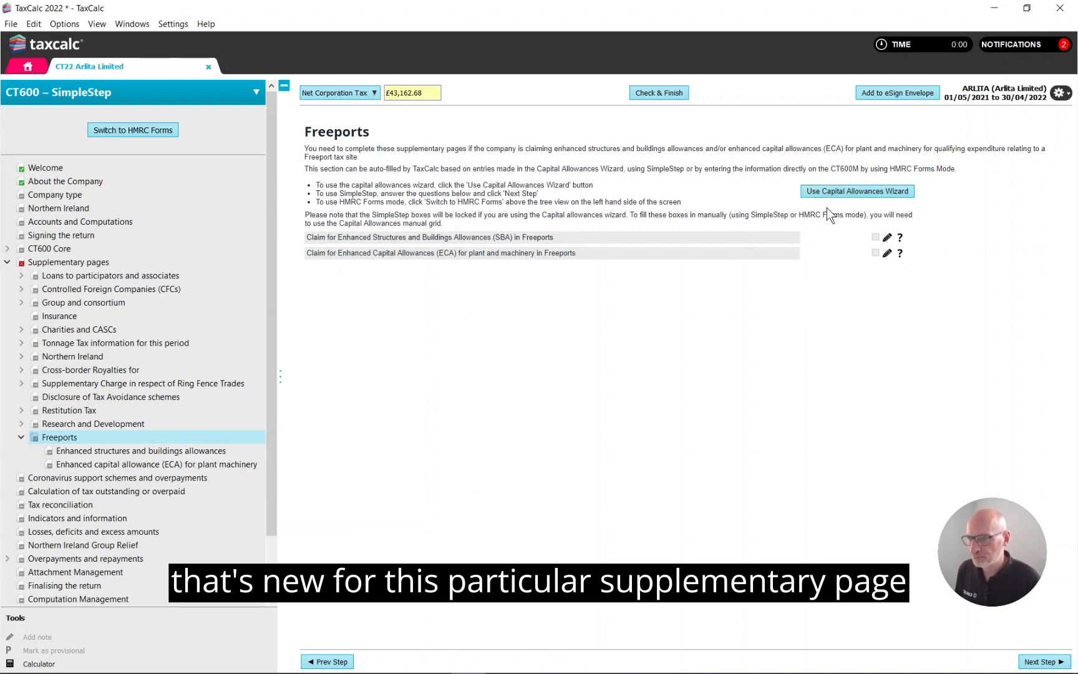
left_click(826, 191)
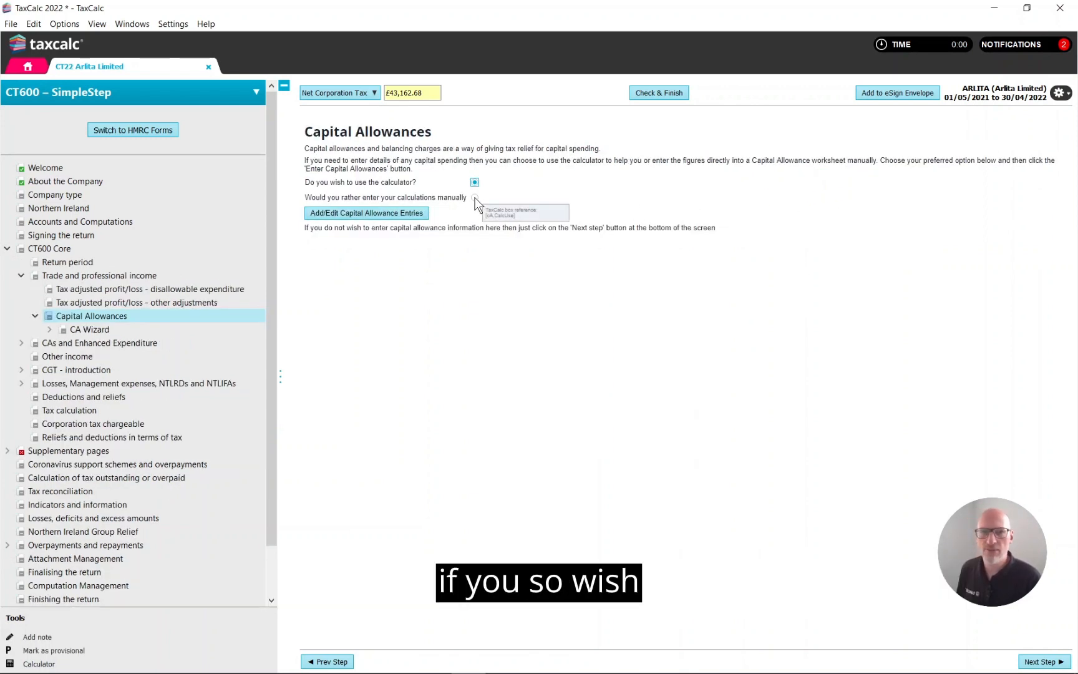
left_click(412, 213)
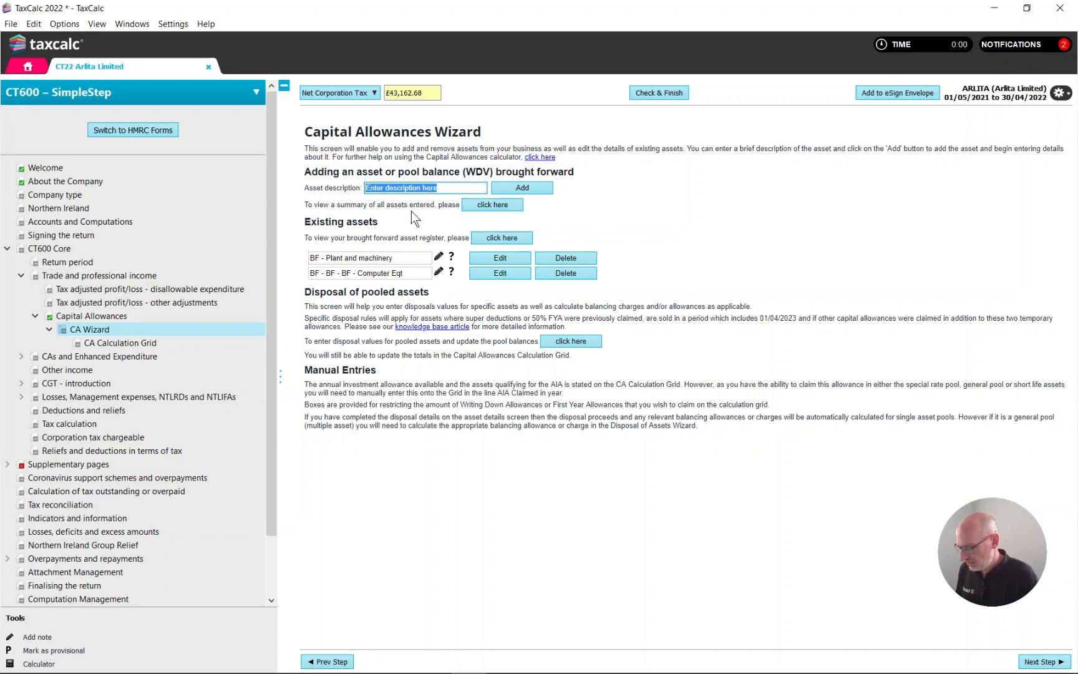
type("P&M")
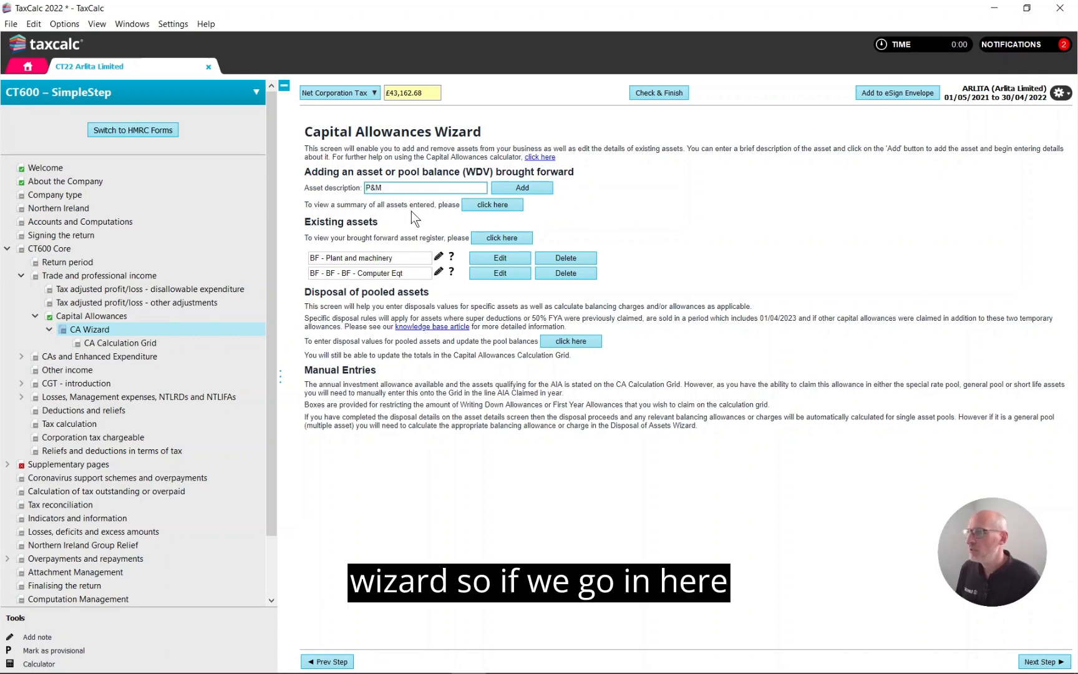
left_click(538, 187)
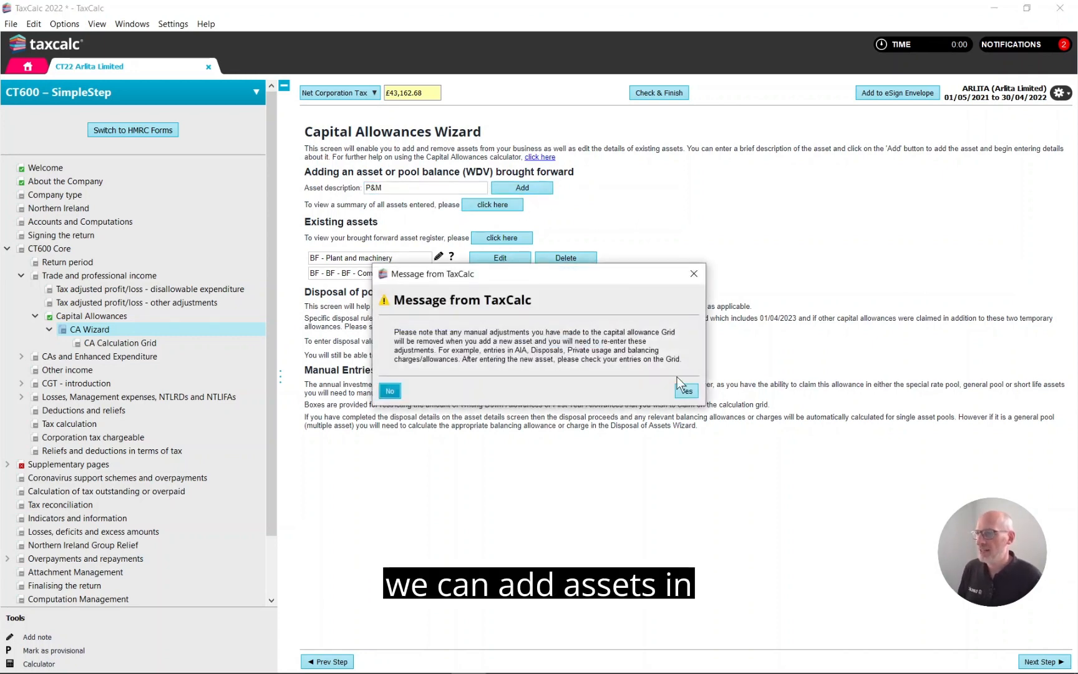
left_click(690, 395)
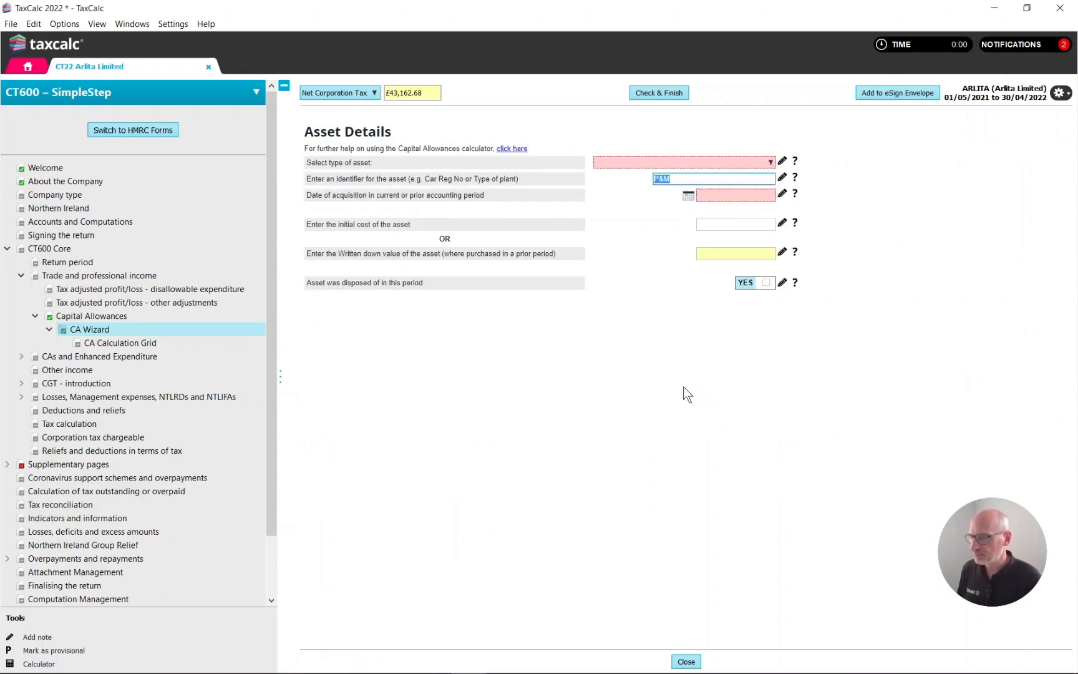
Step: Set the P&M asset type to General Pool and mark it as qualifying for Freeport Enhanced Capital Allowances (ECA)
left_click(741, 166)
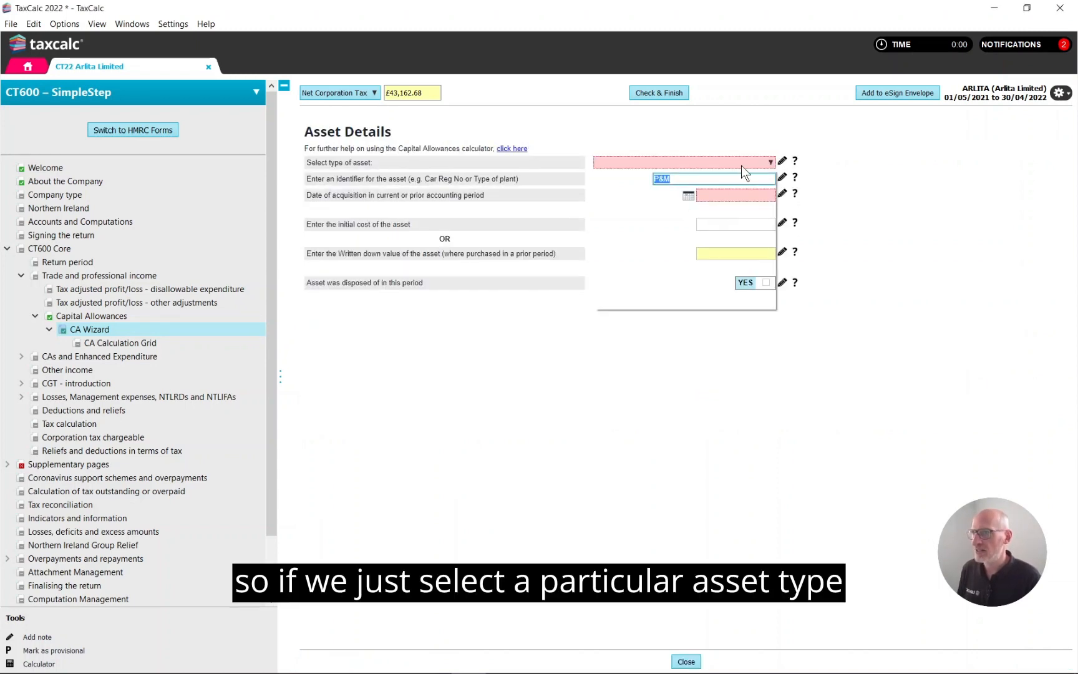
left_click(728, 181)
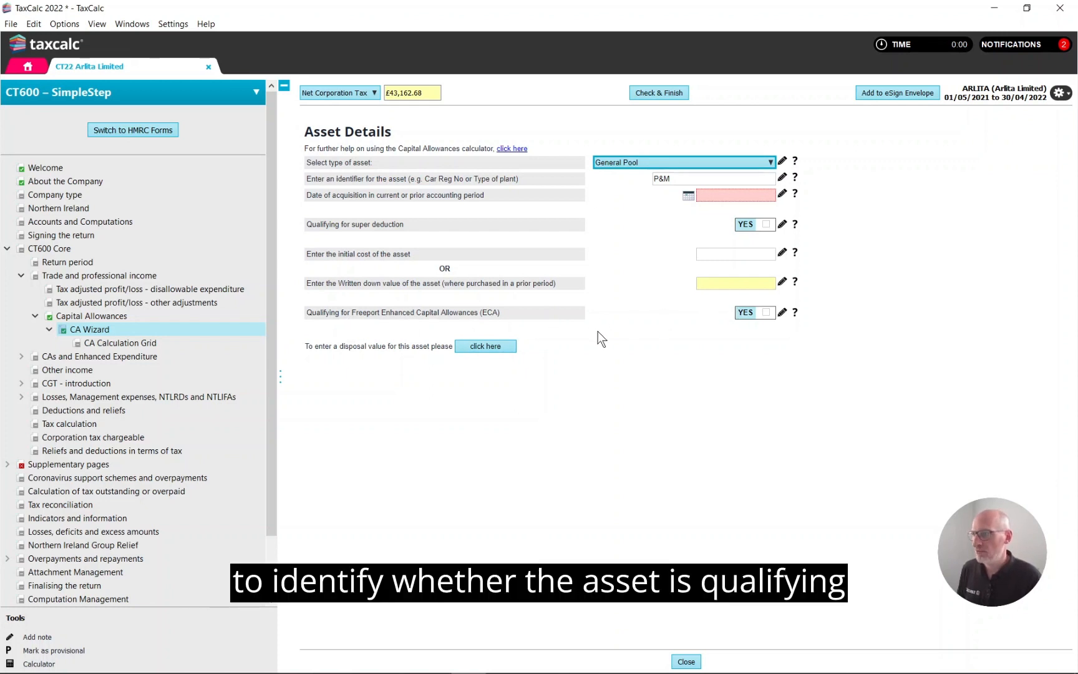
left_click(767, 313)
left_click(768, 313)
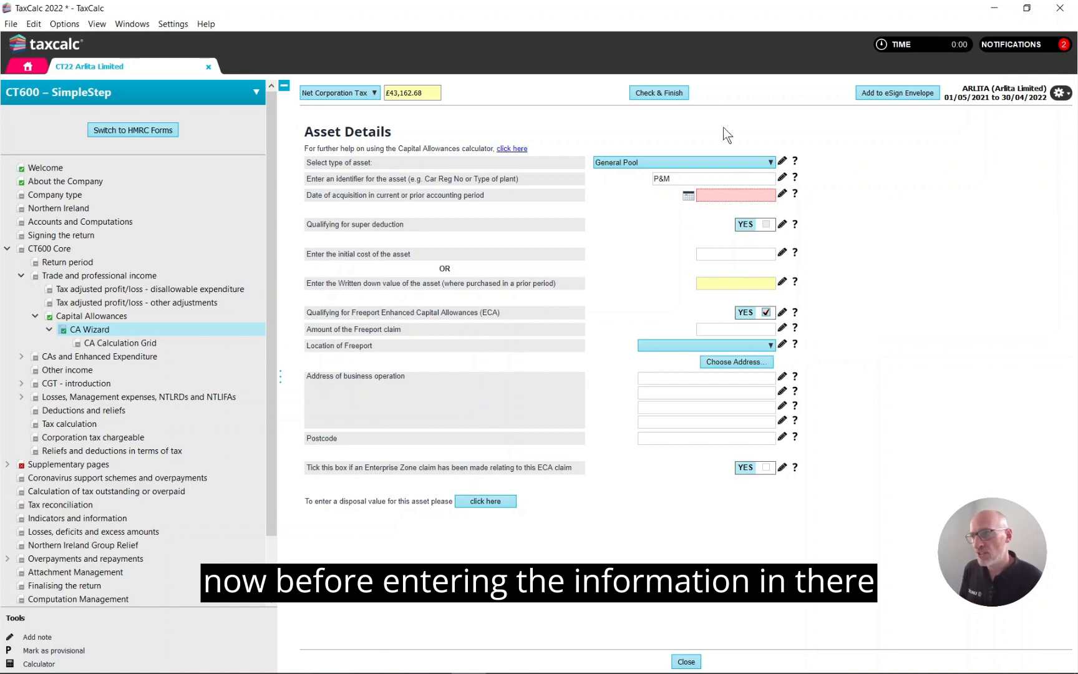
Step: Run the return's check and follow the Freeport ECA claim message back to the asset details to review the required fields
left_click(673, 92)
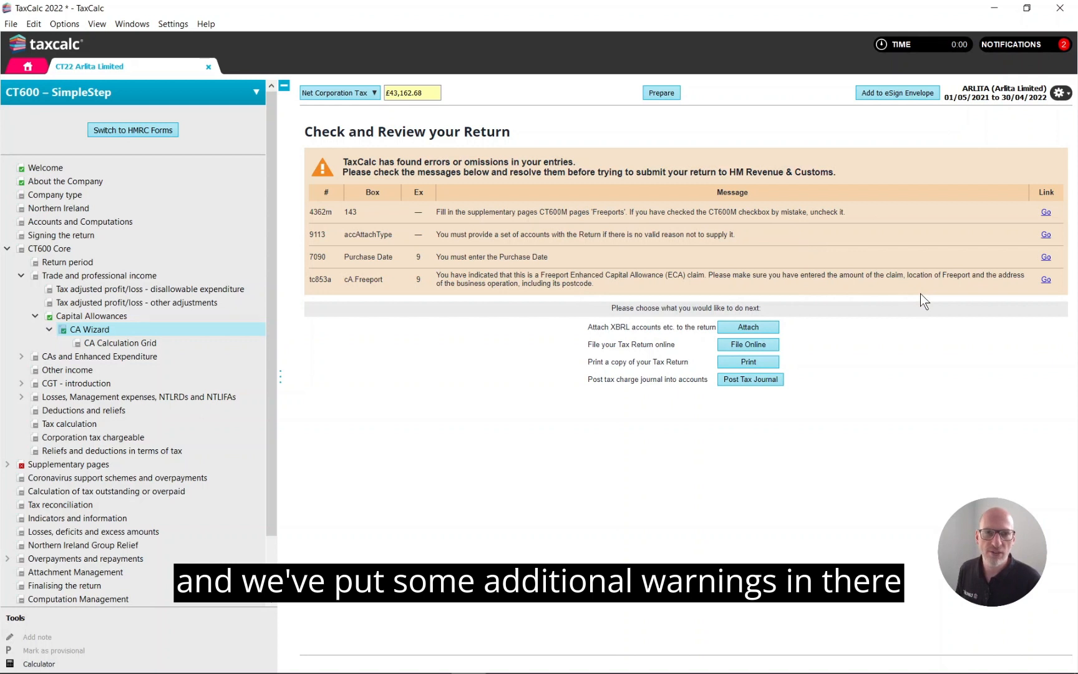
left_click(1046, 280)
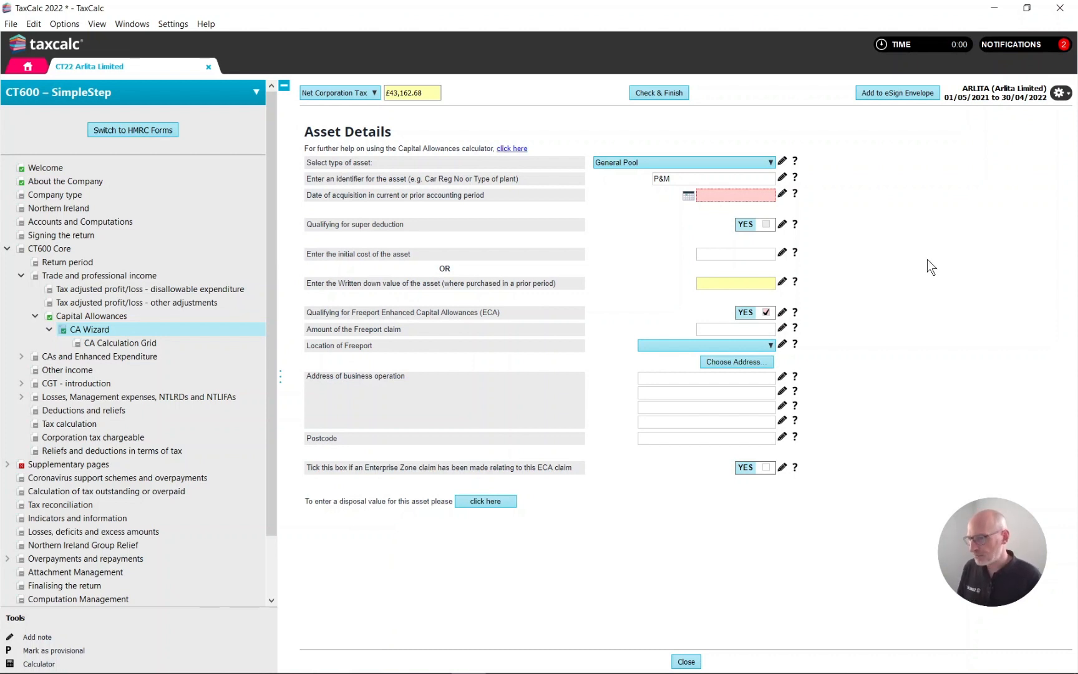
mouse_move(730, 198)
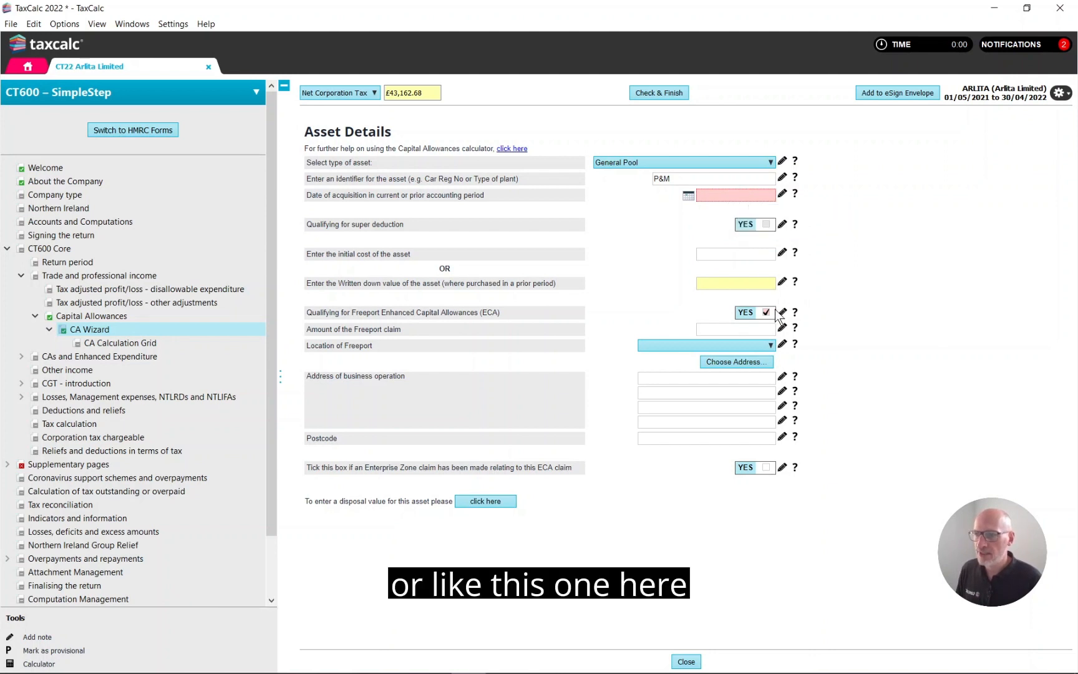
mouse_move(772, 320)
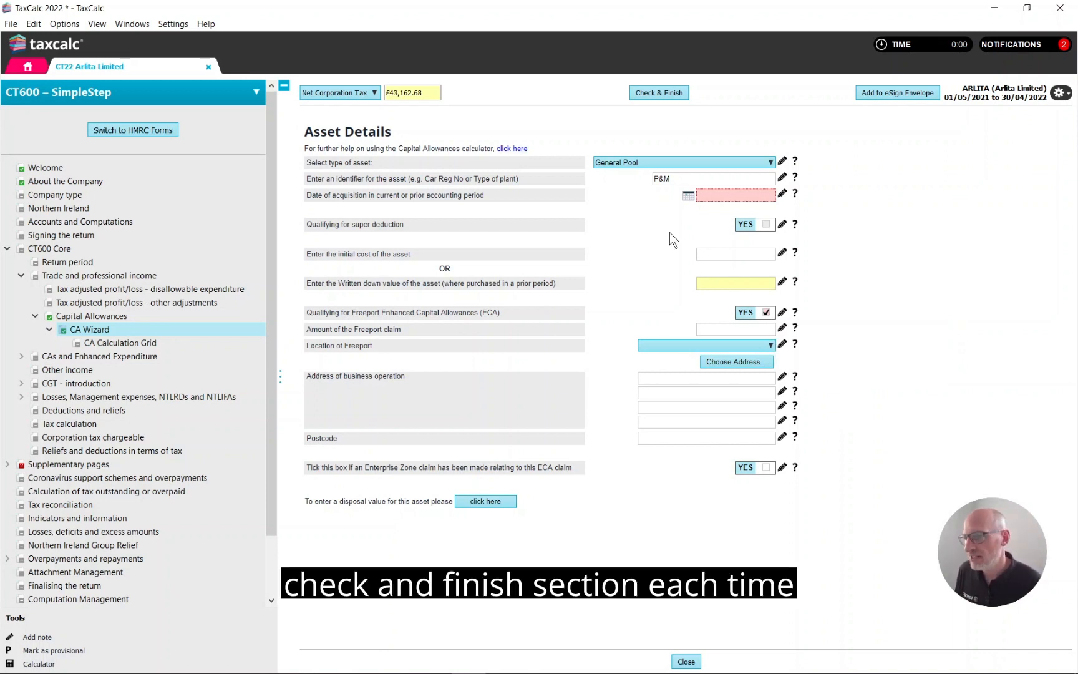
Step: Set the P&M asset's date of acquisition to 29/04/2022
left_click(690, 196)
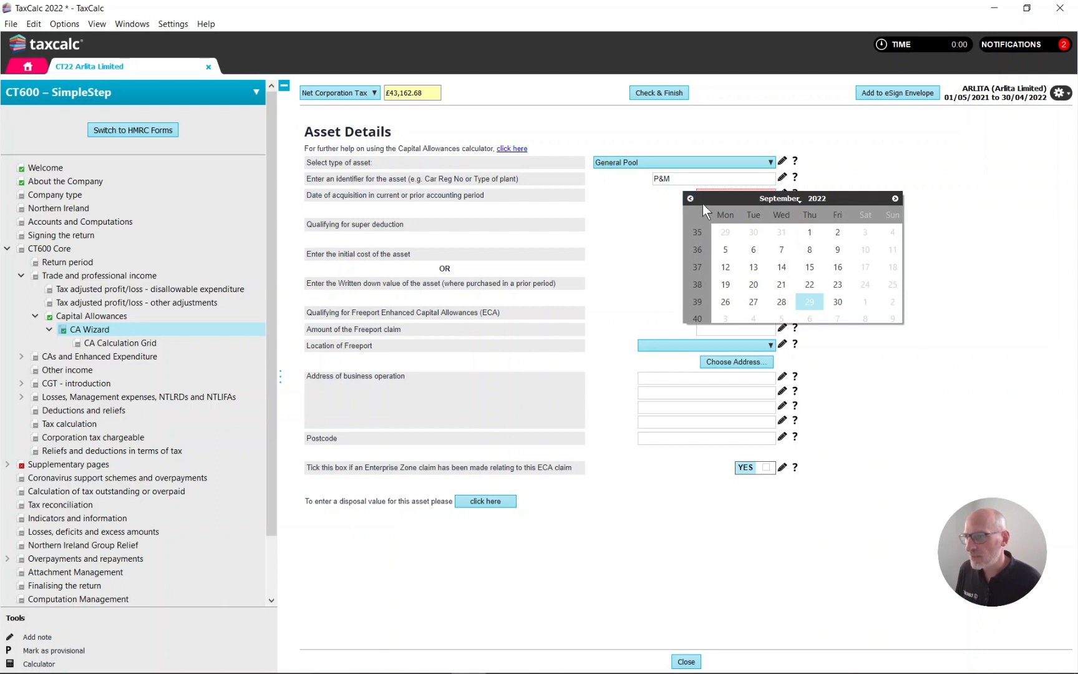
left_click(692, 199)
left_click(692, 198)
left_click(692, 199)
left_click(692, 198)
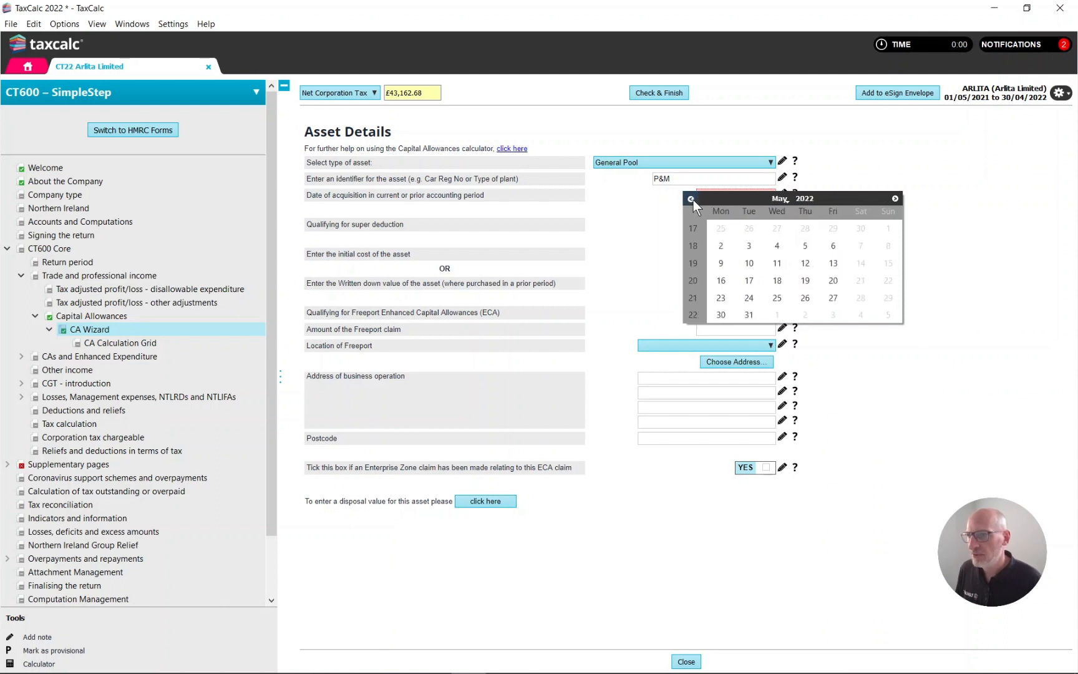
left_click(692, 199)
left_click(833, 297)
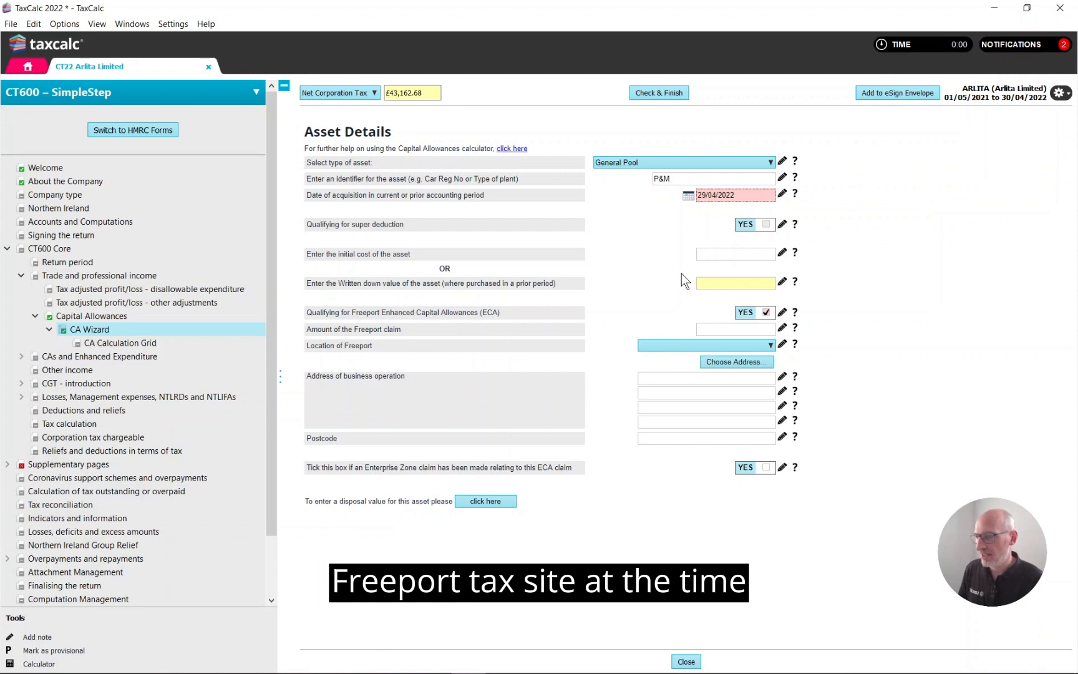
Step: Set the Freeport location to Felixstowe & Harwich and the asset's initial cost to 10,000.00
left_click(660, 343)
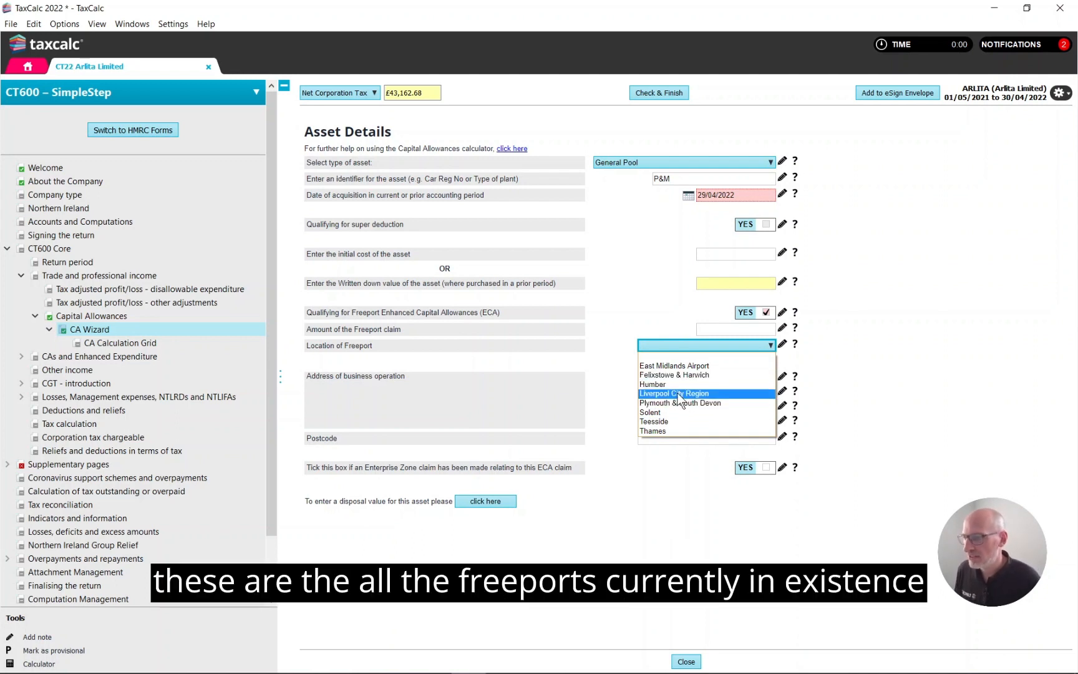
left_click(677, 377)
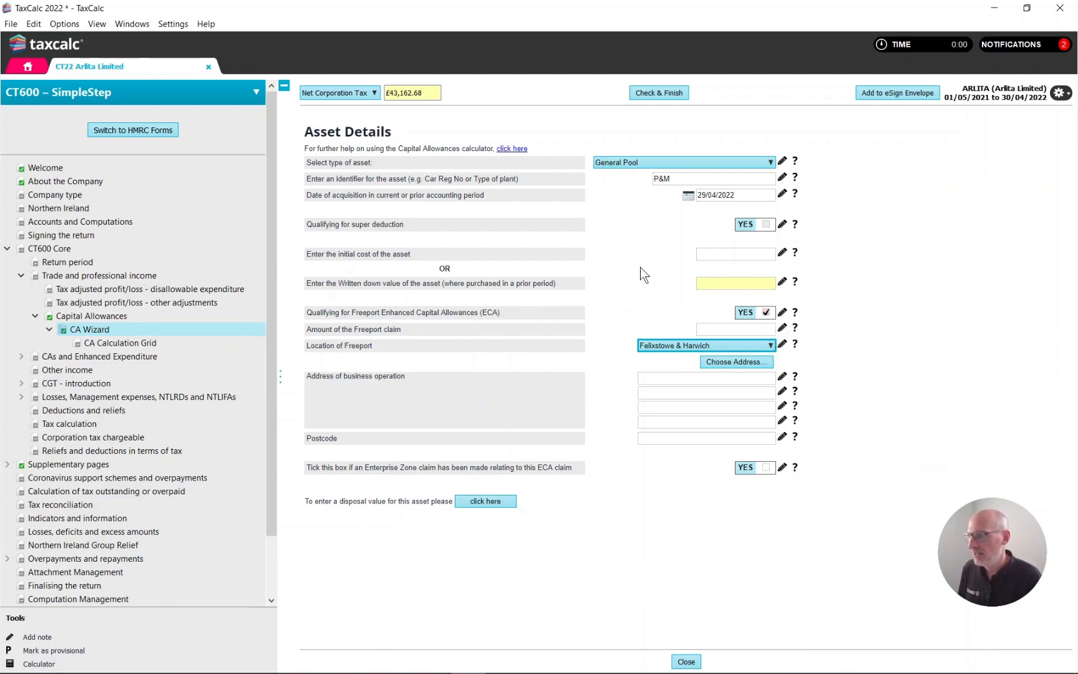
left_click(721, 252)
type("10000")
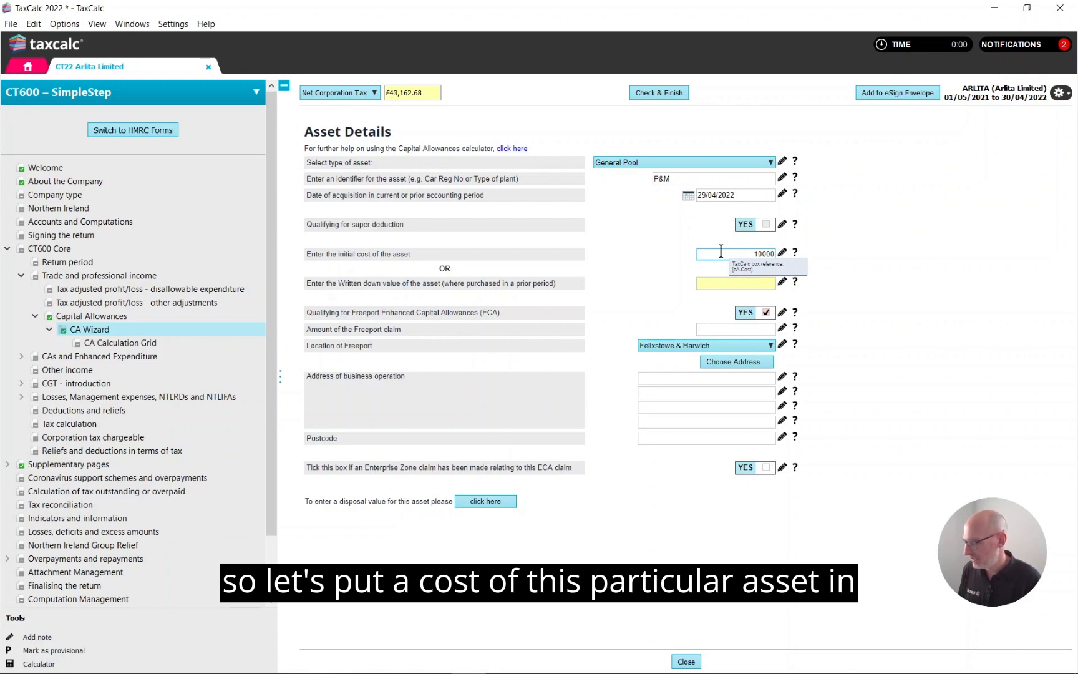
key("Tab")
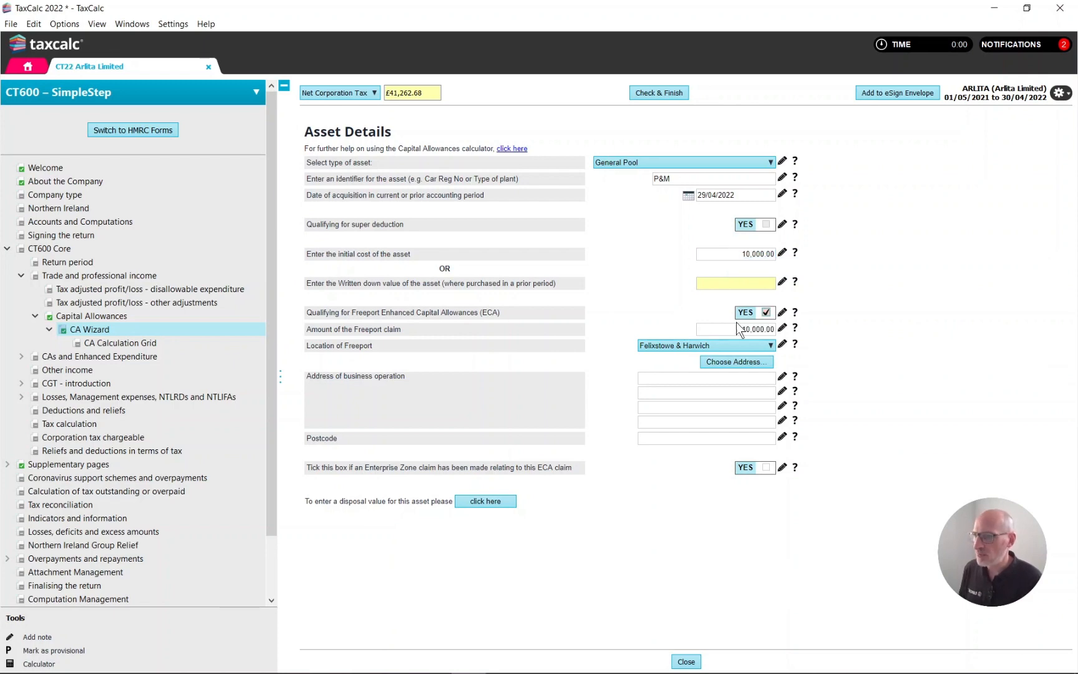
Step: Fill in the asset's address of business operation using the client's Registered Office address
left_click(759, 361)
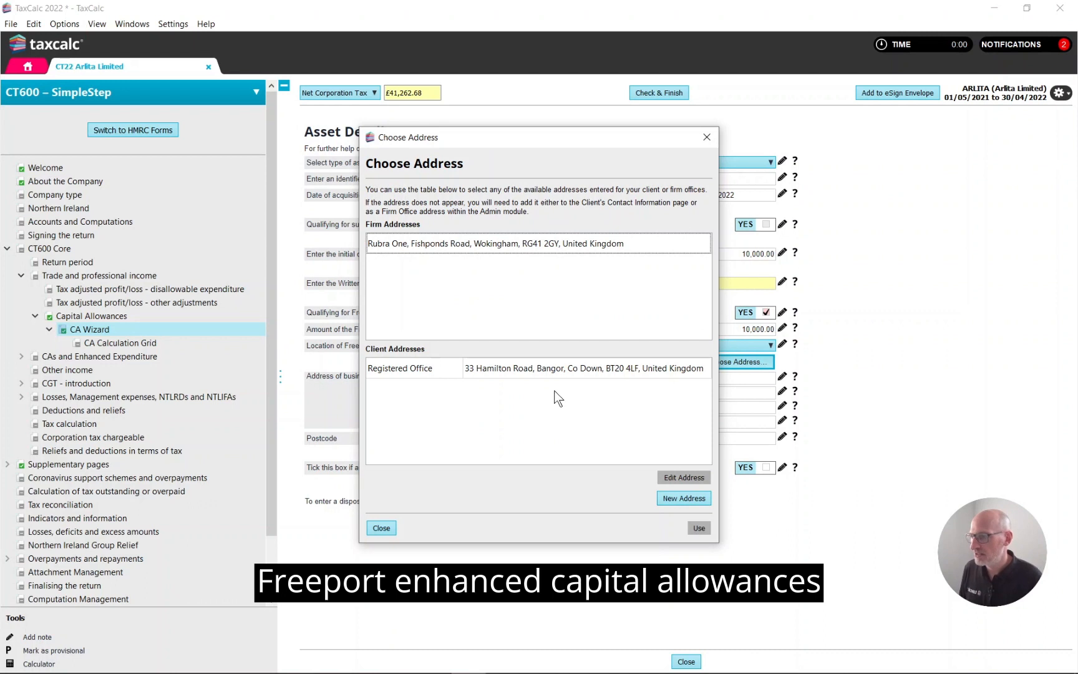
left_click(633, 372)
left_click(699, 529)
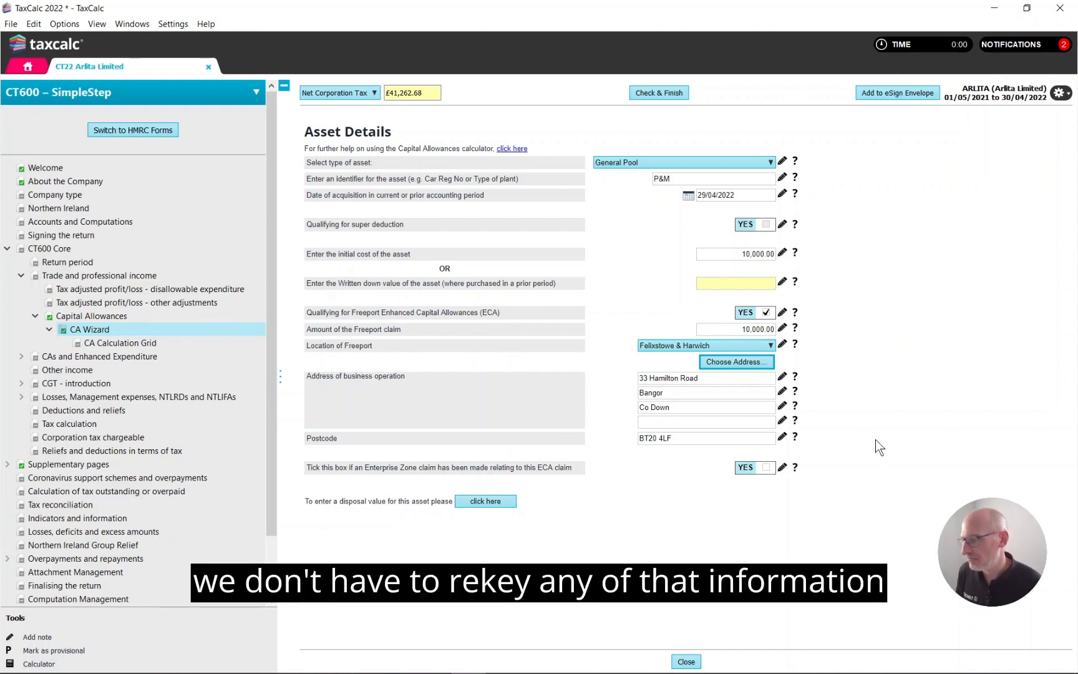
Step: Check the return and resolve the missing accounts error by attaching the 01/05/2021 to 30/04/2022 accounts from Accounts Production
left_click(662, 95)
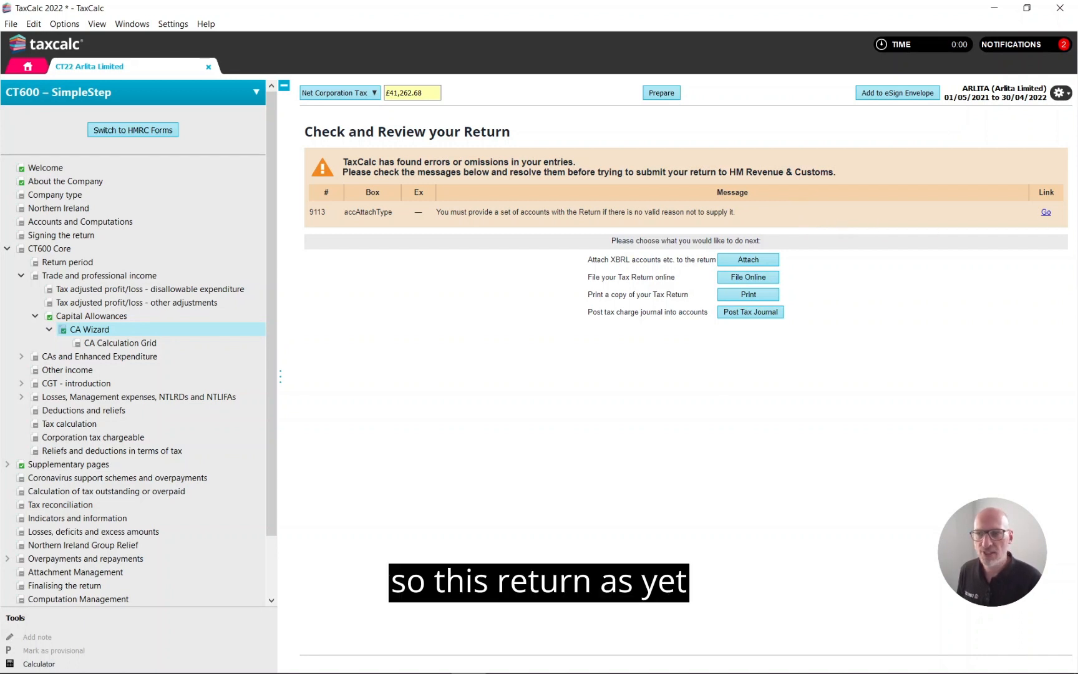
left_click(1046, 212)
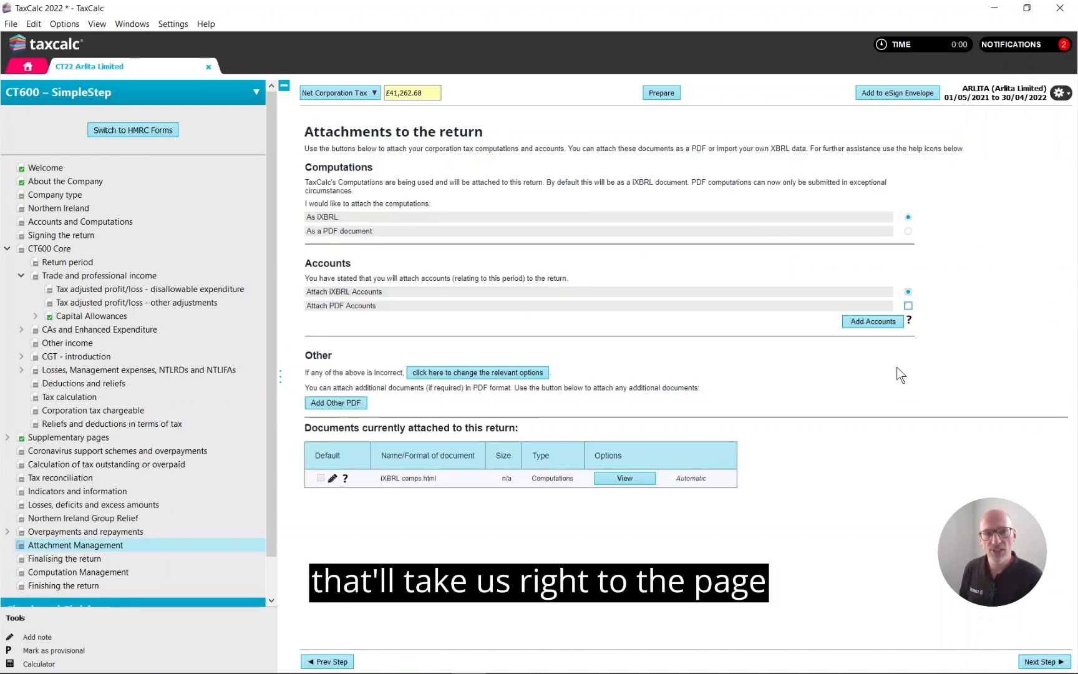
left_click(872, 322)
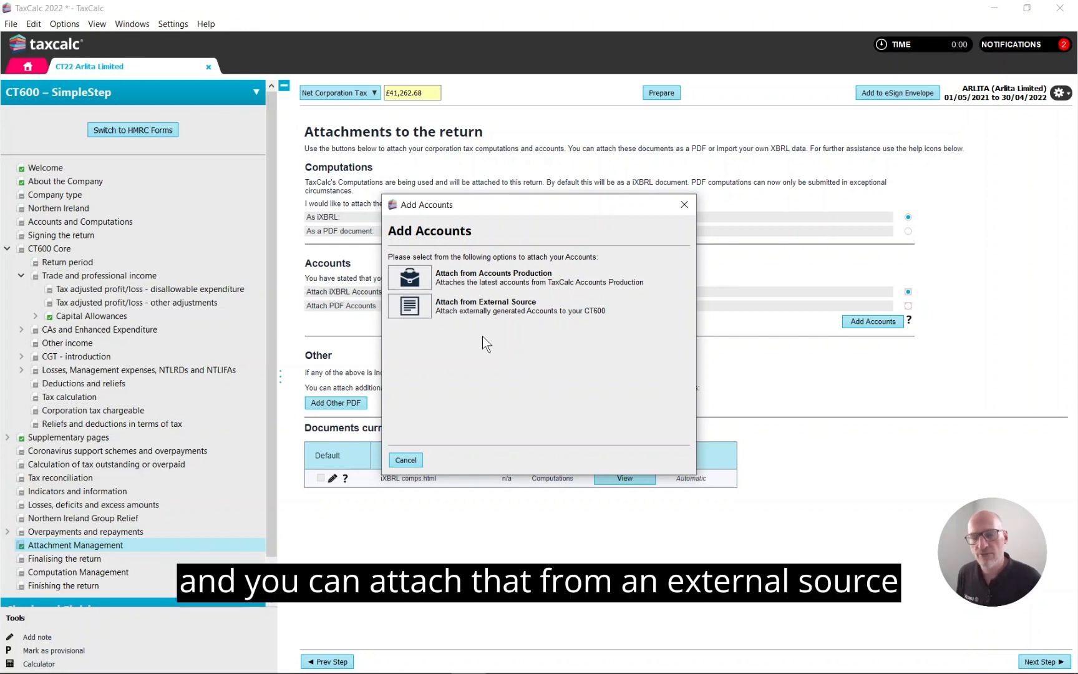
left_click(417, 274)
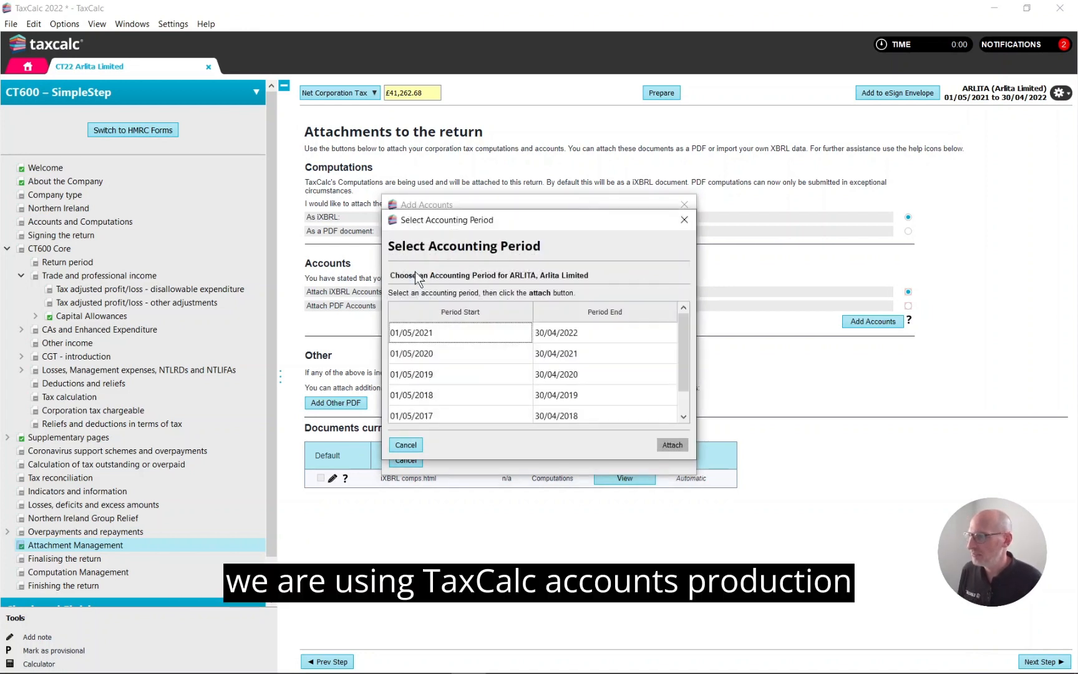
left_click(626, 331)
left_click(673, 444)
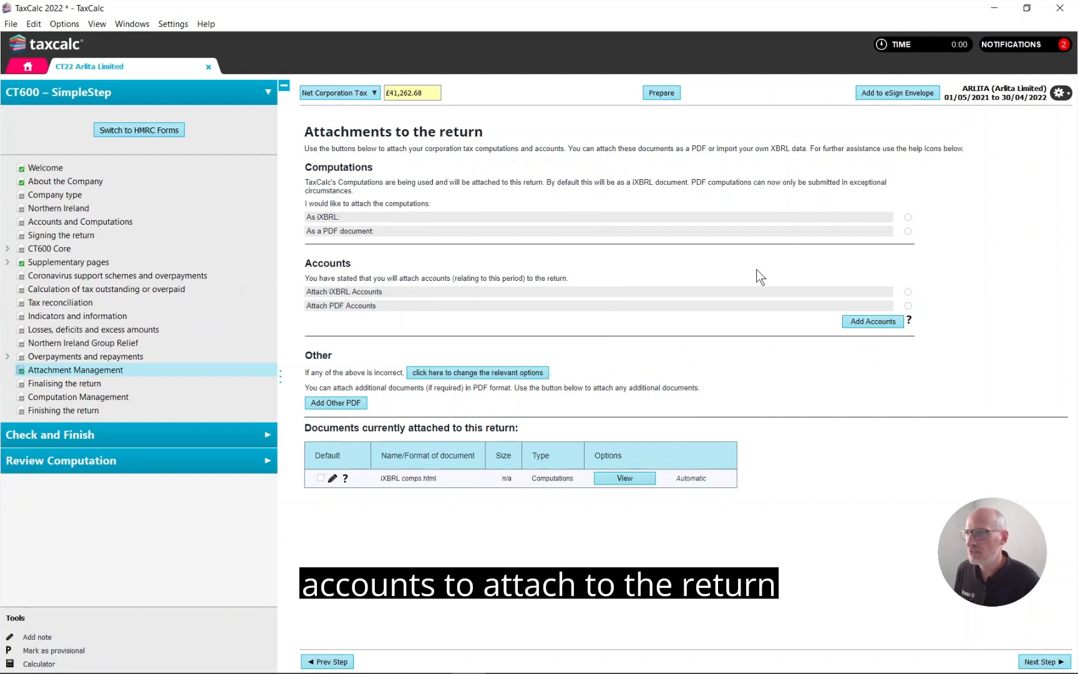
Step: Check the return for errors again and add it to an eSign envelope
left_click(138, 435)
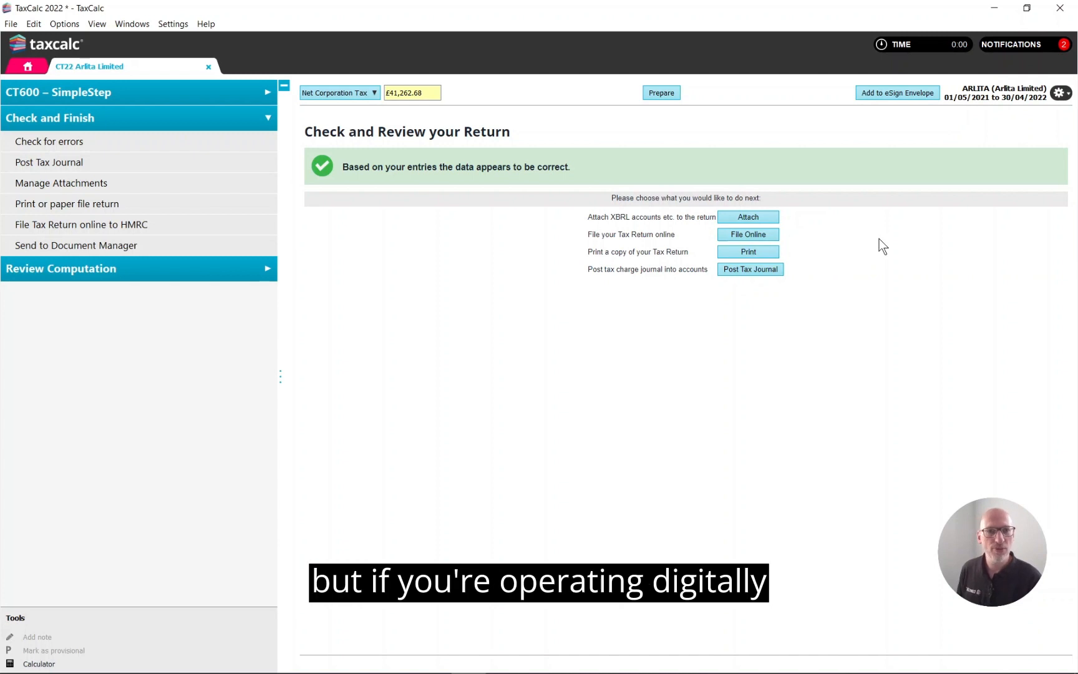
left_click(902, 94)
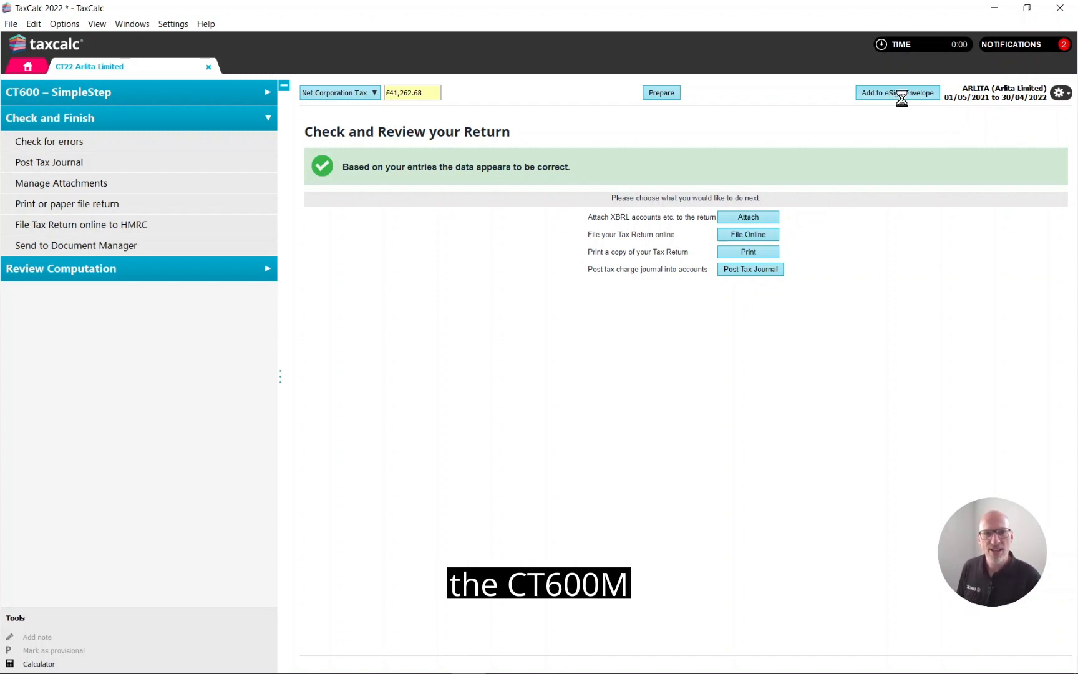